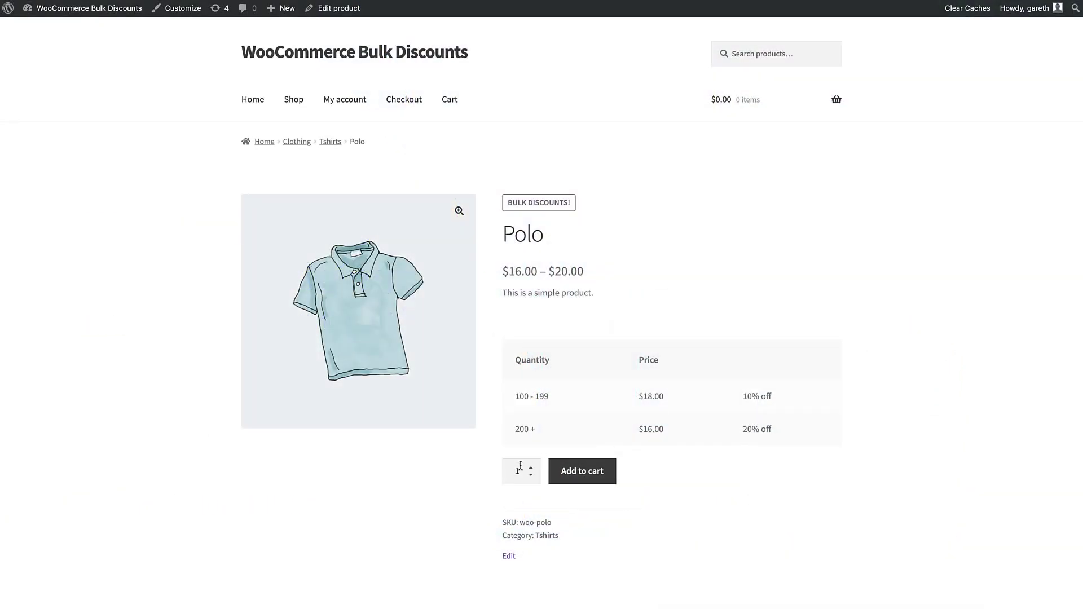
Set the Polo quantity to 100 and add them to the cart at the $18.00 bulk price
left_click(520, 468)
type("00")
left_click(593, 479)
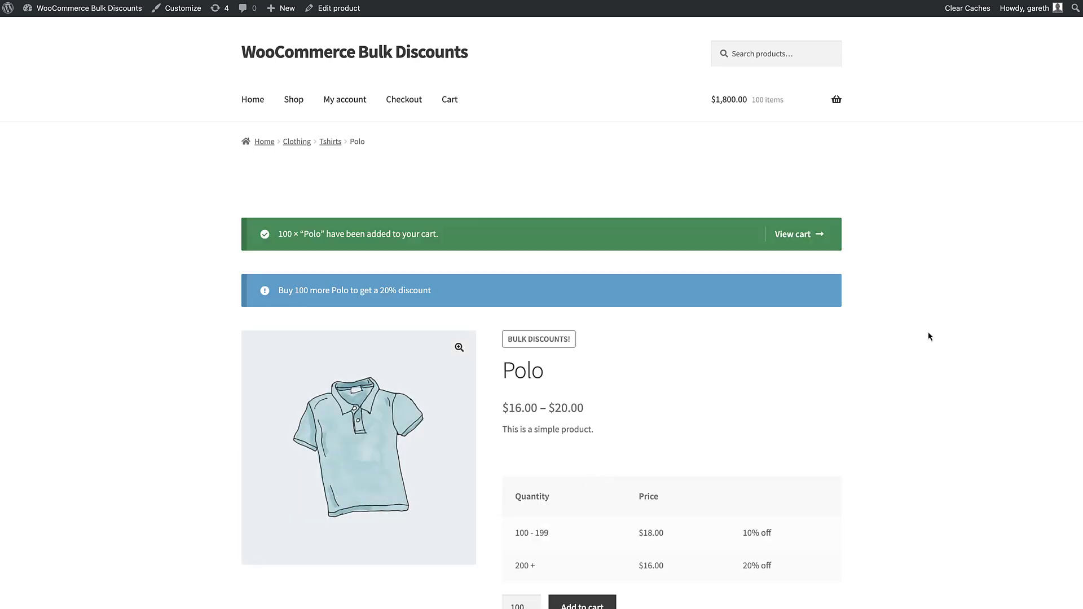
scroll(938, 321, "down", 3)
scroll(937, 321, "down", 1)
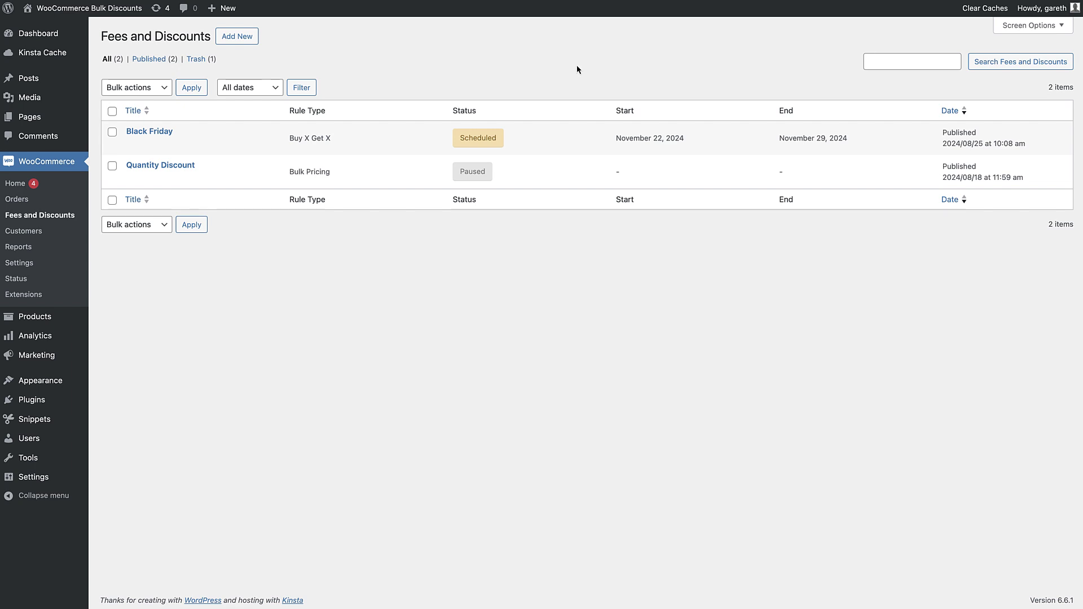
Create a new rule titled 'Bulk Discount' with the Bulk Pricing rule type
left_click(238, 36)
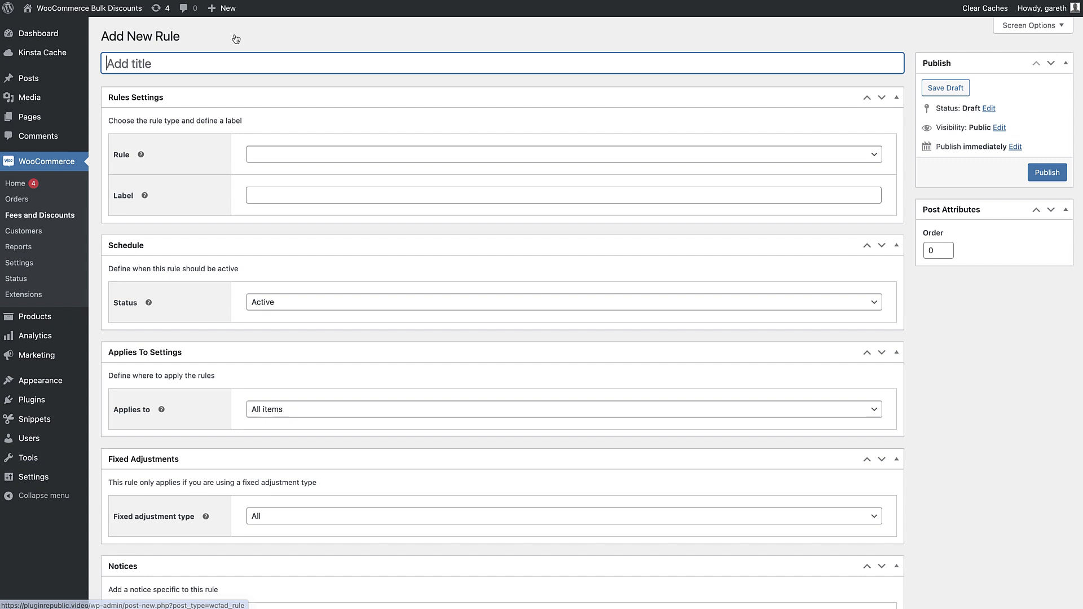
type("Bu")
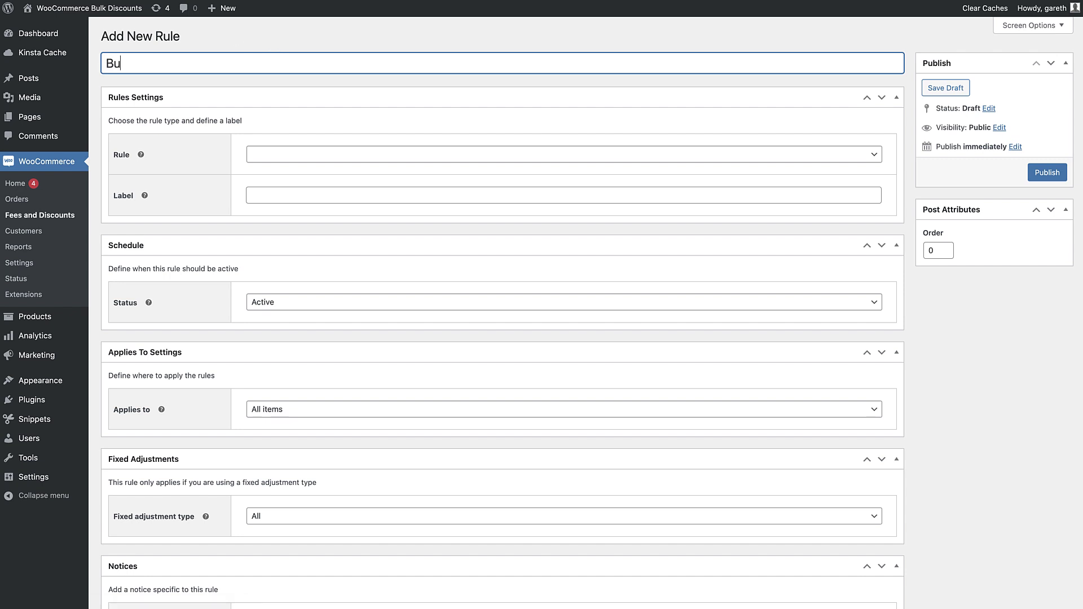
type("lk Discount")
left_click(427, 157)
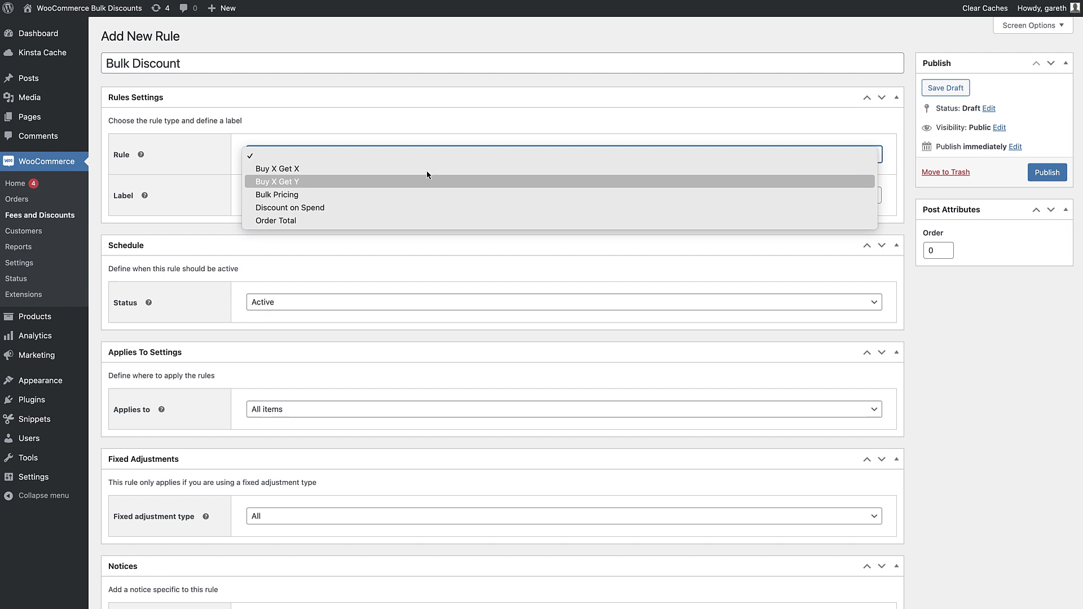
left_click(428, 195)
Label the rule 'Bulk Discounts!' and check its status options
left_click(427, 195)
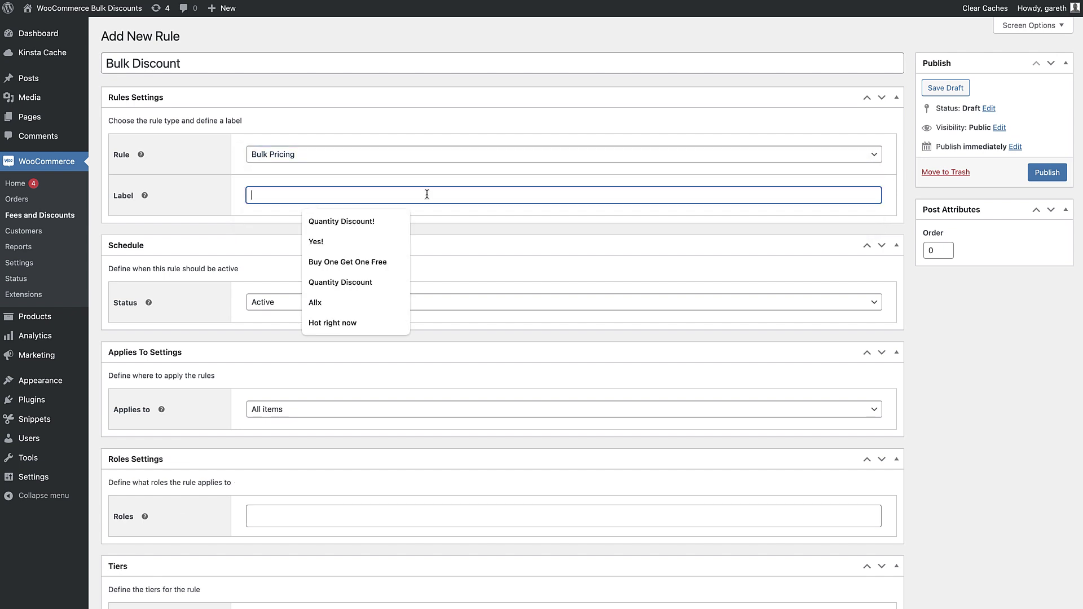
type("Bulk ")
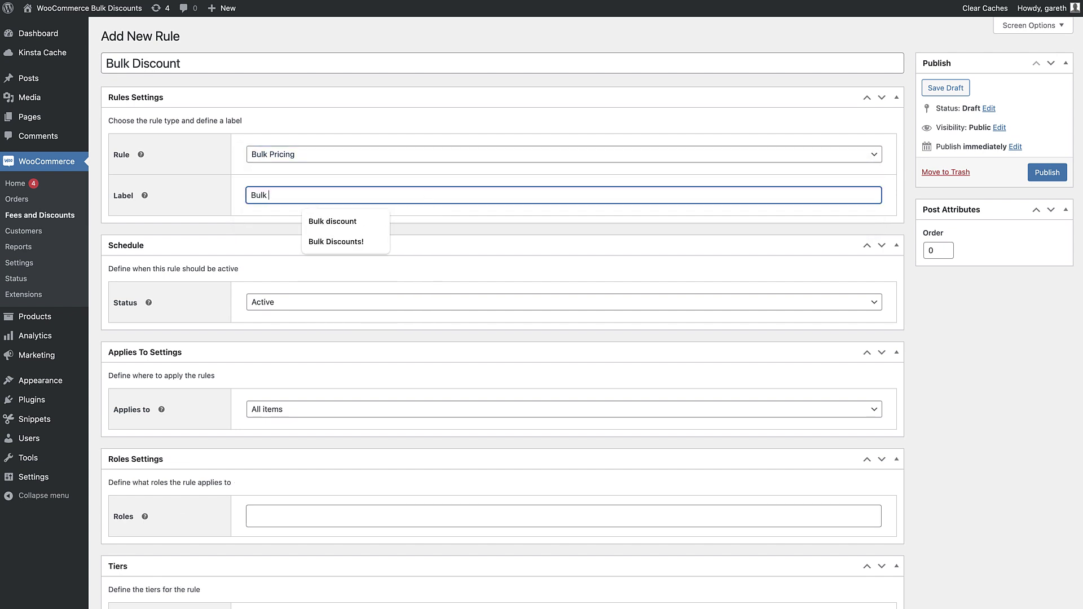
type("Discounts!")
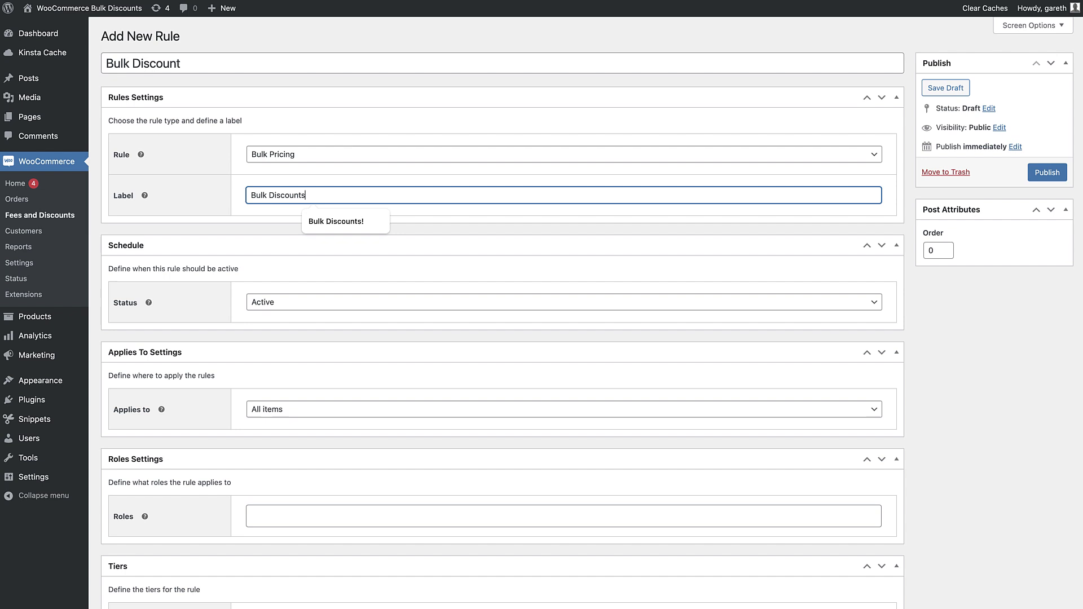
left_click(962, 324)
left_click(859, 308)
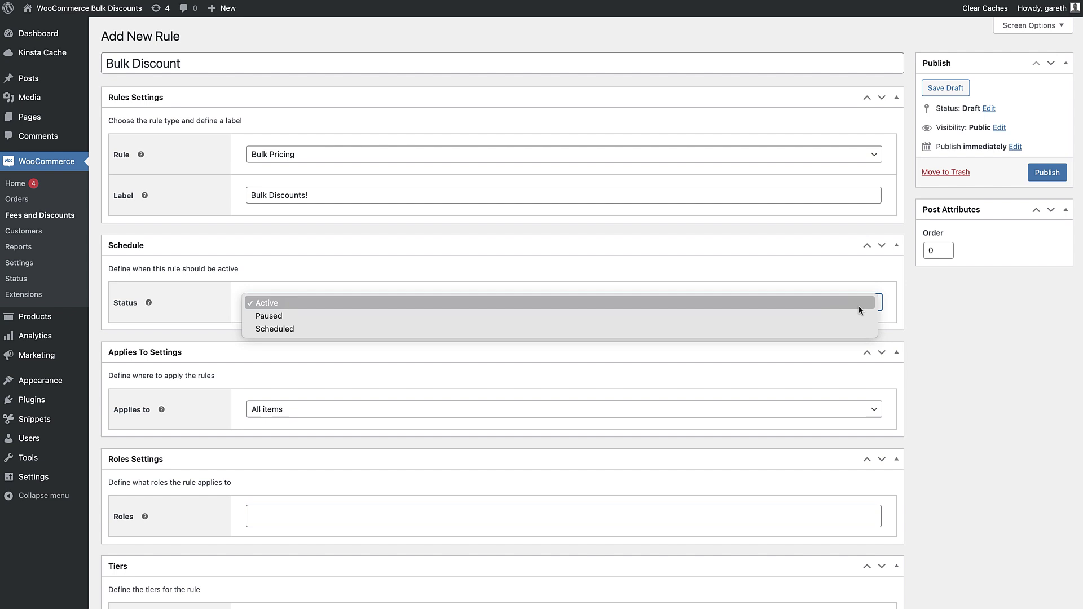
Keep the status Active and make the rule apply to Specific products
left_click(954, 324)
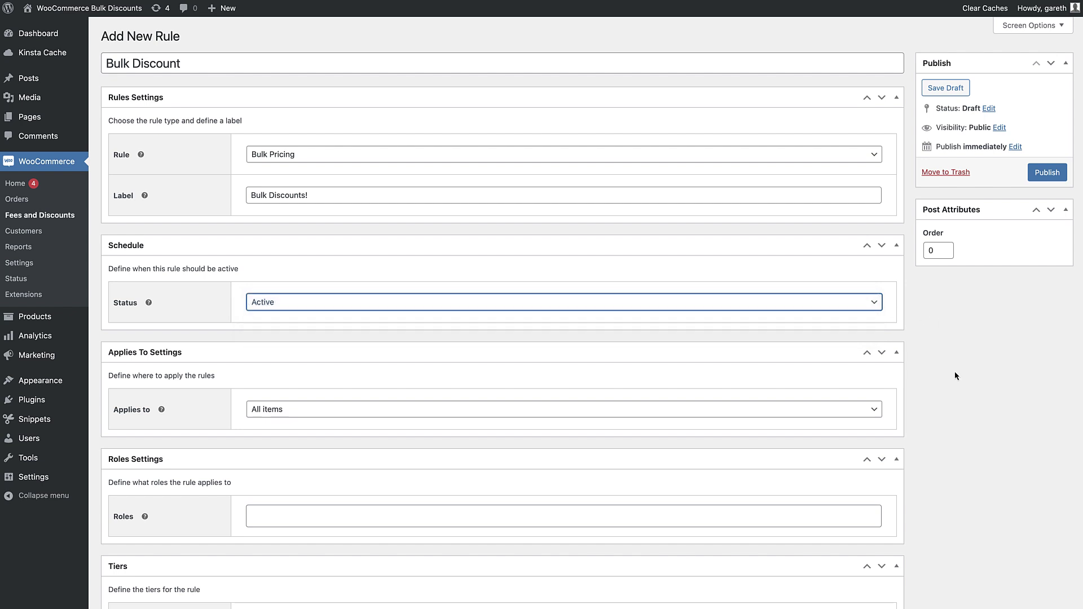
scroll(956, 376, "down", 3)
left_click(859, 260)
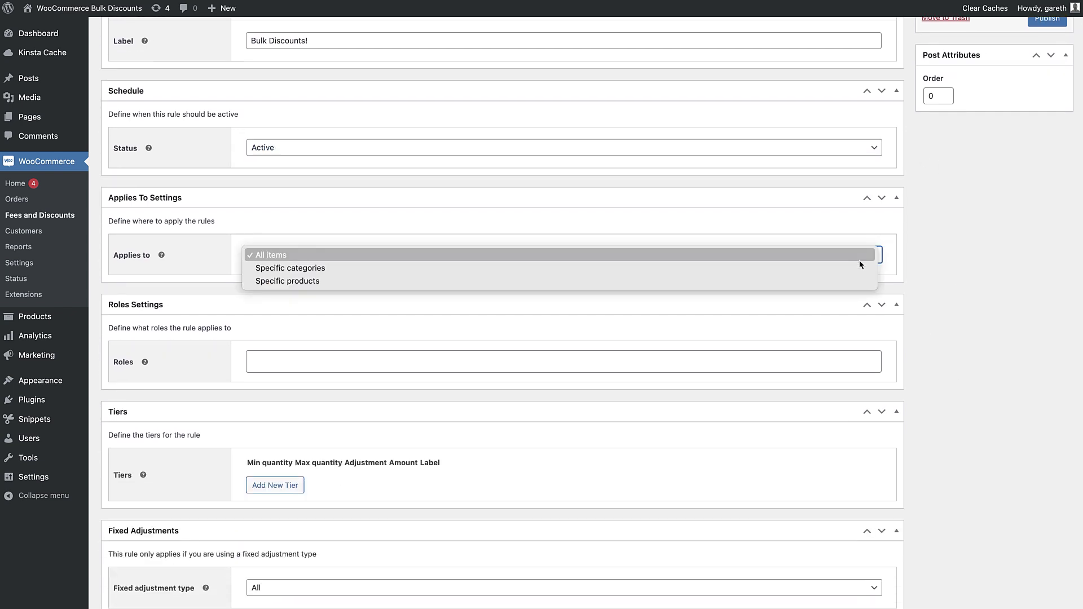
left_click(840, 280)
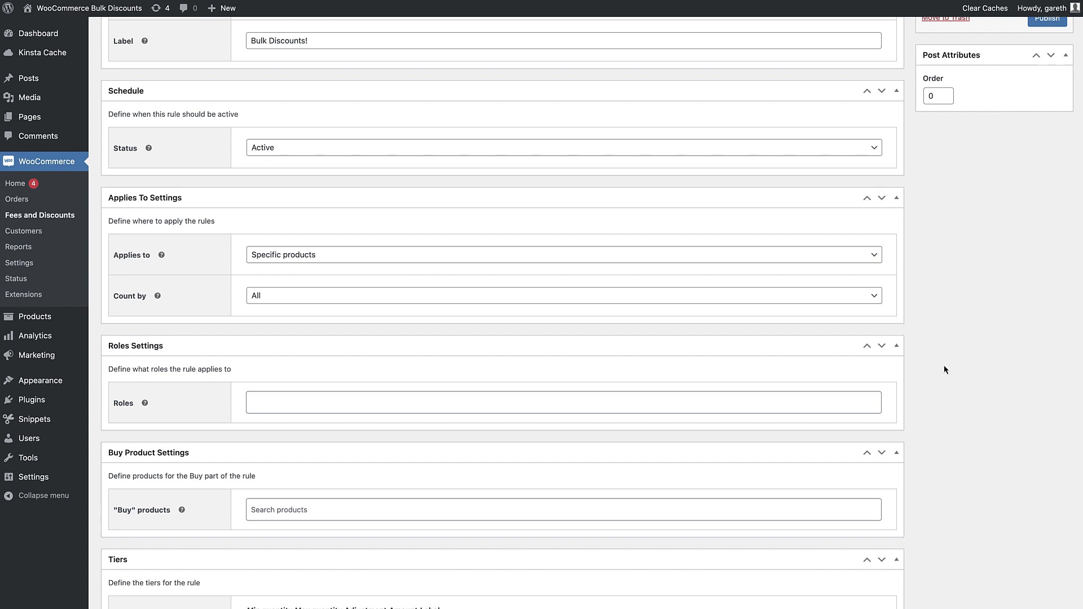
Add Polo and Teeshirt as the Buy products, leaving user roles empty
scroll(945, 370, "down", 1)
scroll(944, 370, "down", 4)
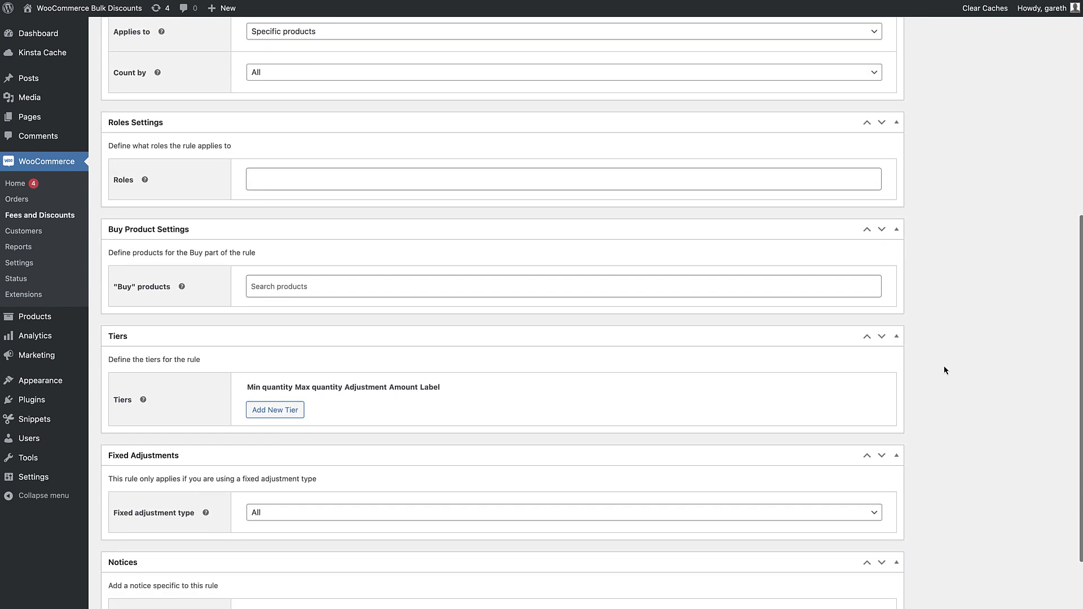
left_click(539, 285)
type("polo")
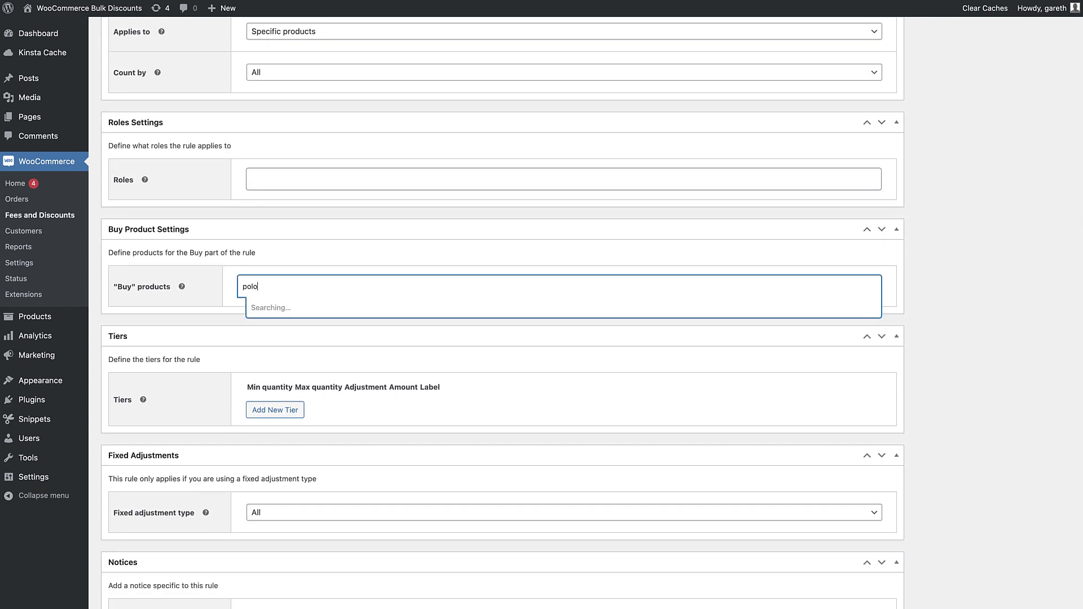
left_click(495, 308)
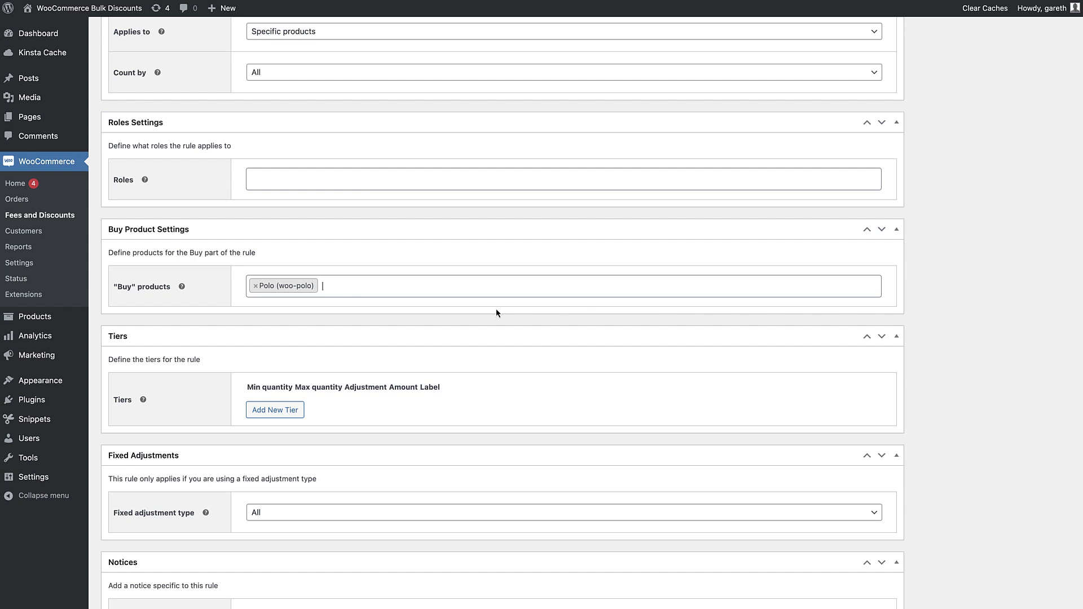
type("shirt")
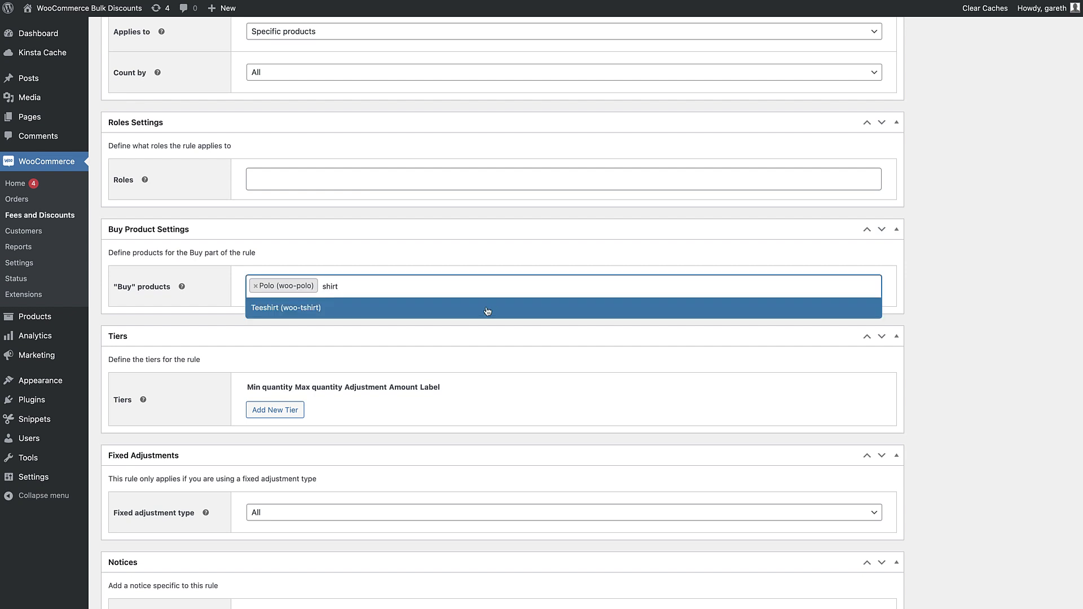
left_click(485, 308)
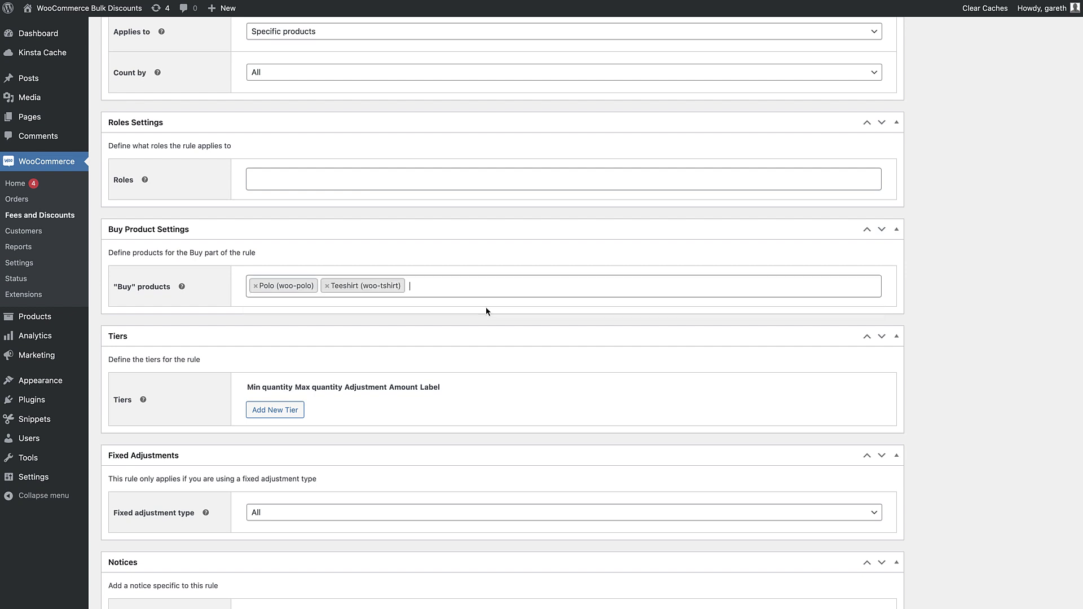
left_click(461, 179)
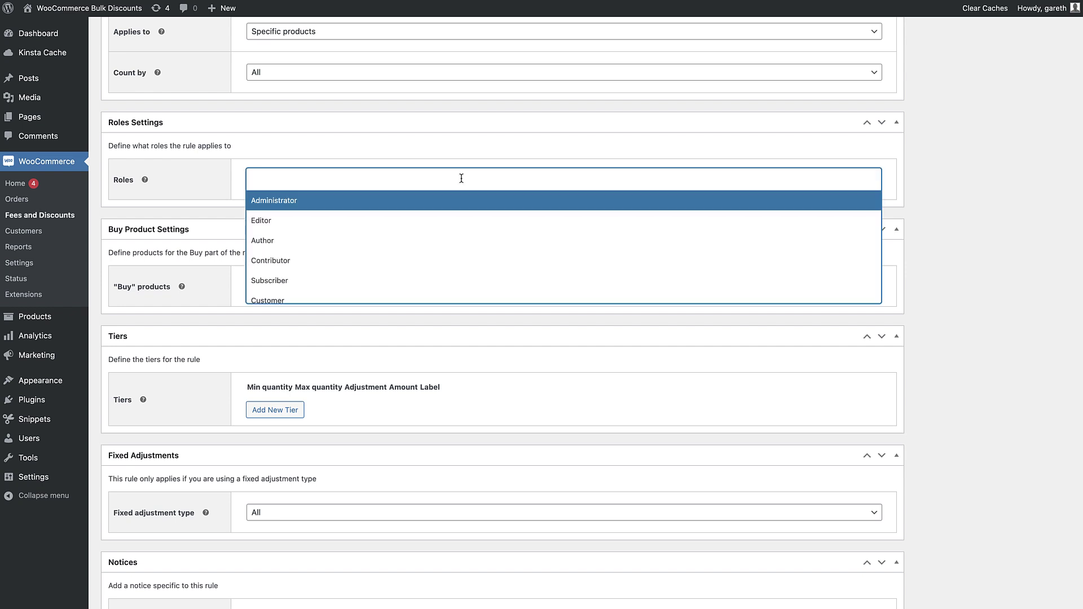
left_click(966, 258)
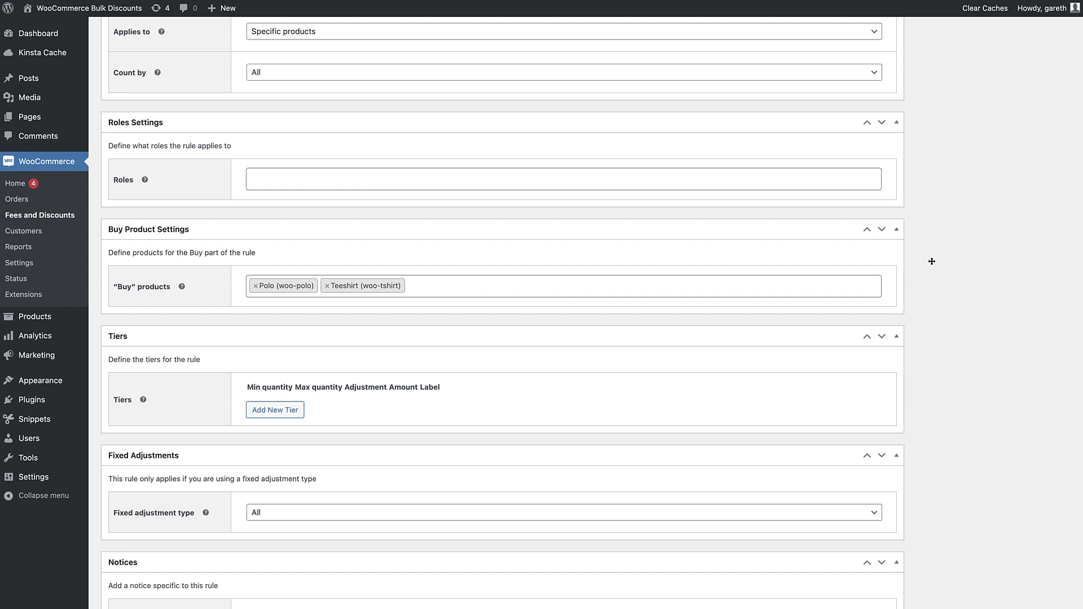
Add a first tier for 100–199 items at a 10% Percentage Discount labelled '10% off'
scroll(596, 370, "down", 3)
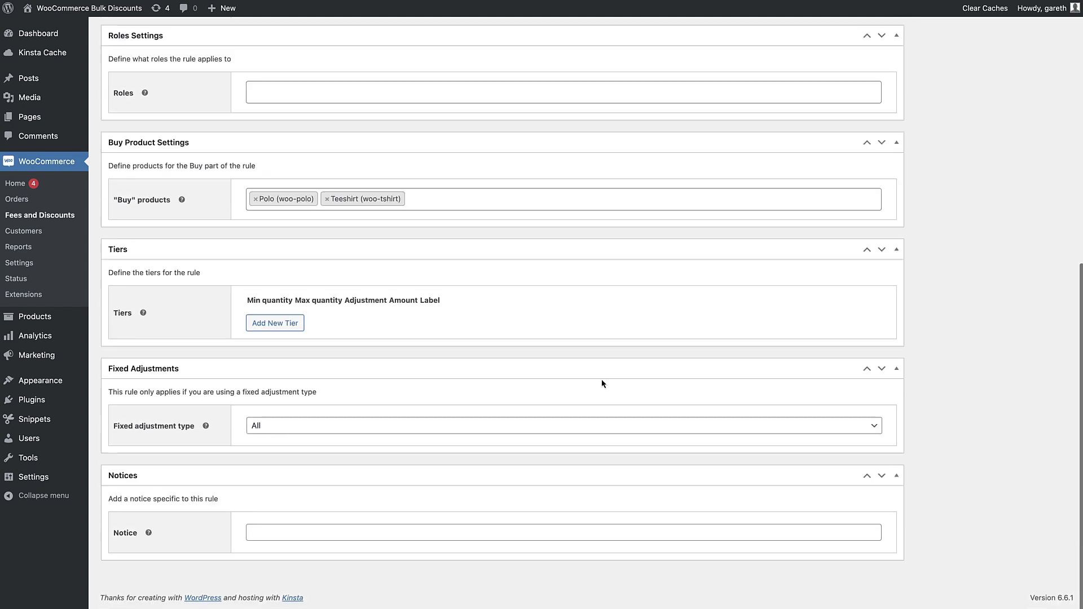
left_click(301, 399)
left_click(283, 323)
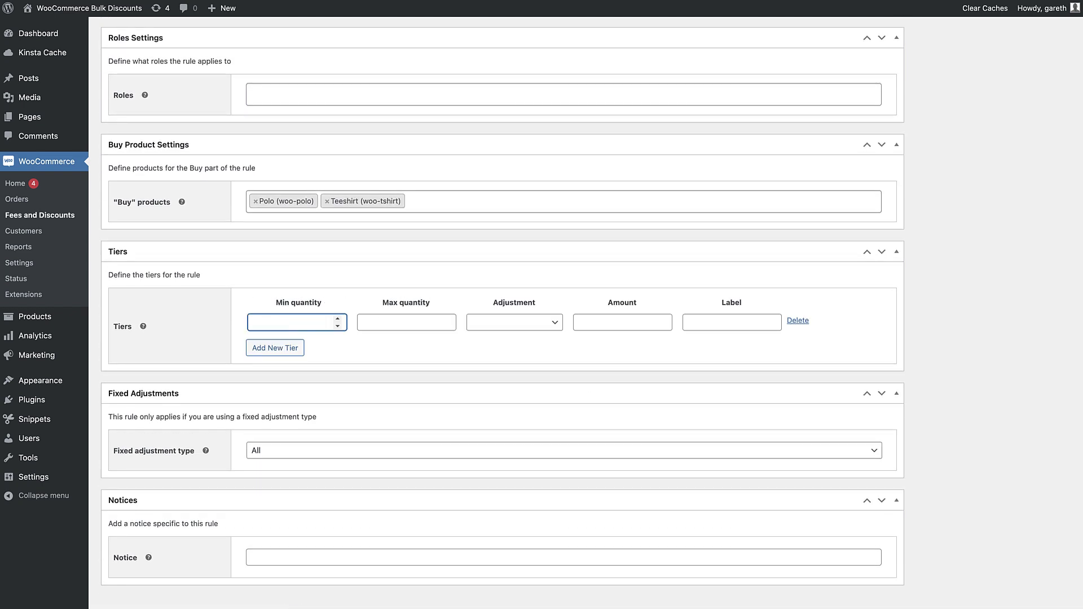
type("100")
key("Tab")
type("199")
key("Tab")
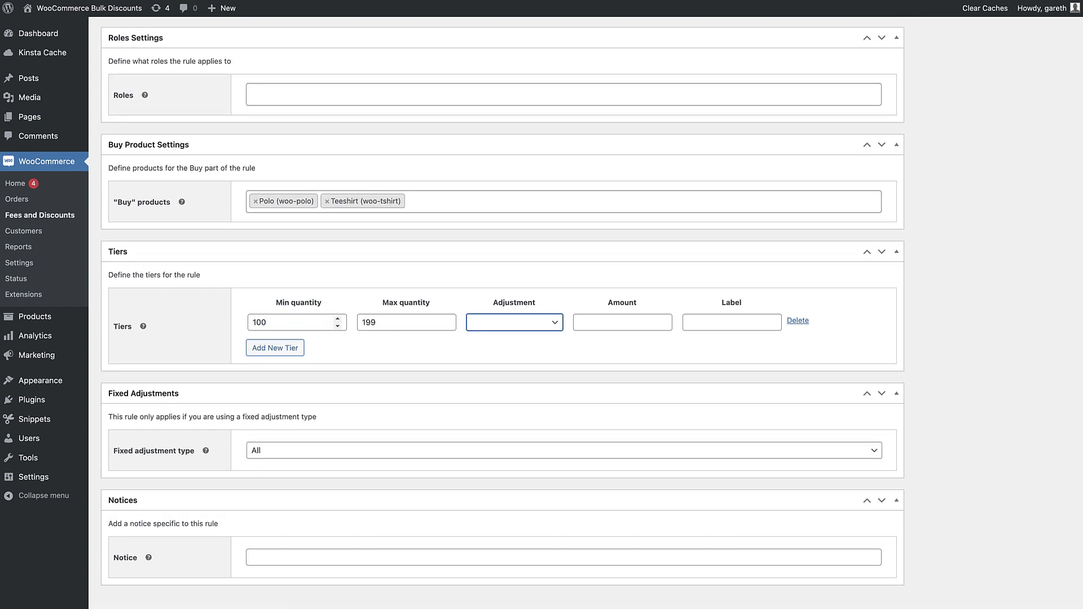
left_click(519, 327)
left_click(533, 350)
left_click(597, 325)
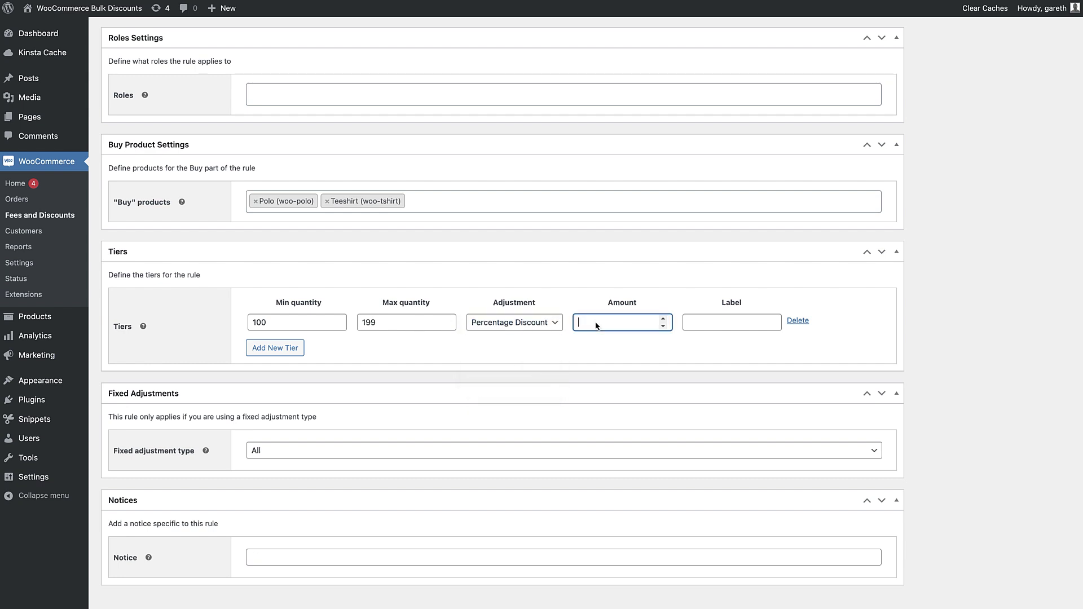
type("10")
key("Tab")
type("10")
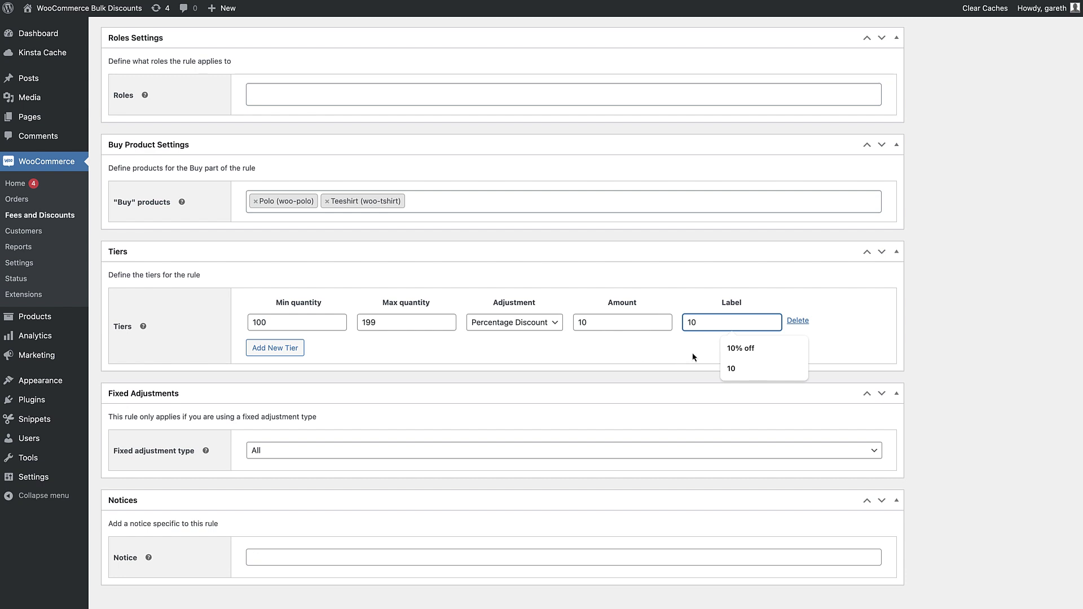
left_click(767, 348)
Add a 200+ tier at 20% Percentage Discount labelled '20% off', then publish the rule
left_click(270, 348)
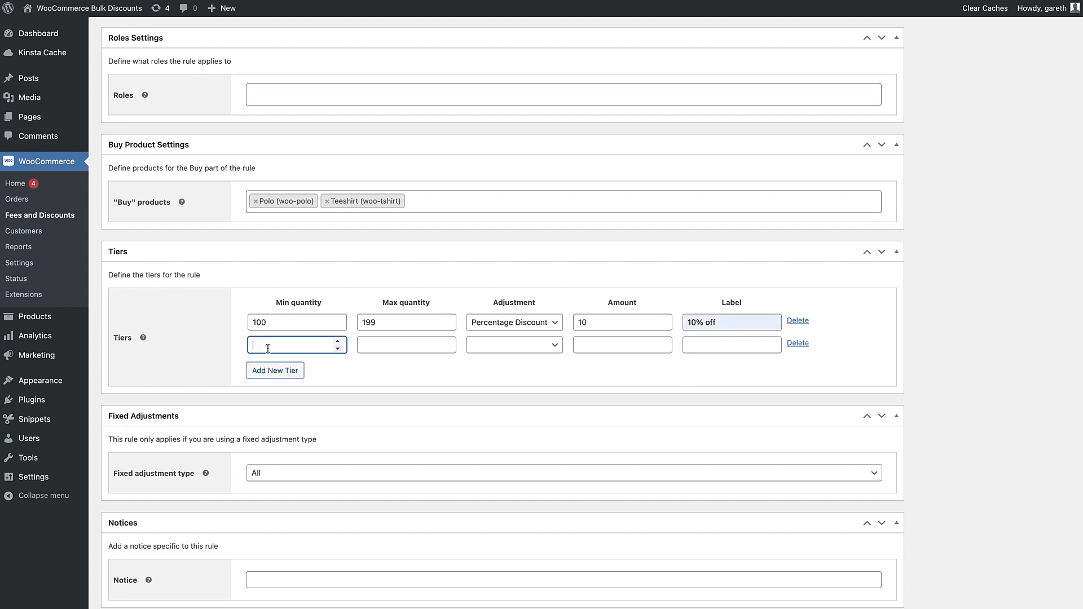
type("200")
left_click(514, 345)
left_click(570, 364)
left_click(583, 345)
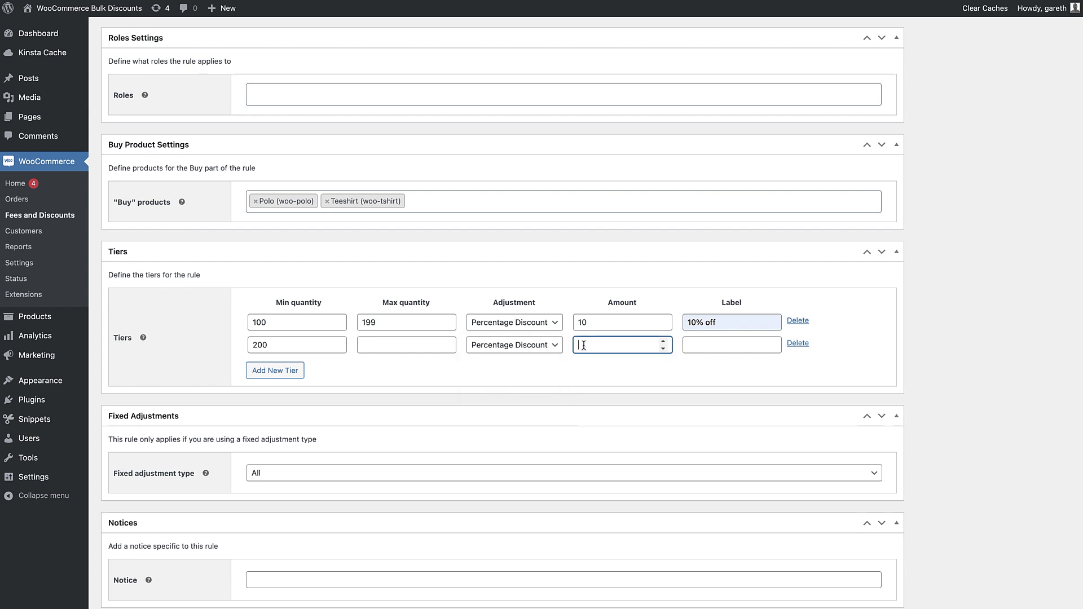
type("20")
left_click(701, 348)
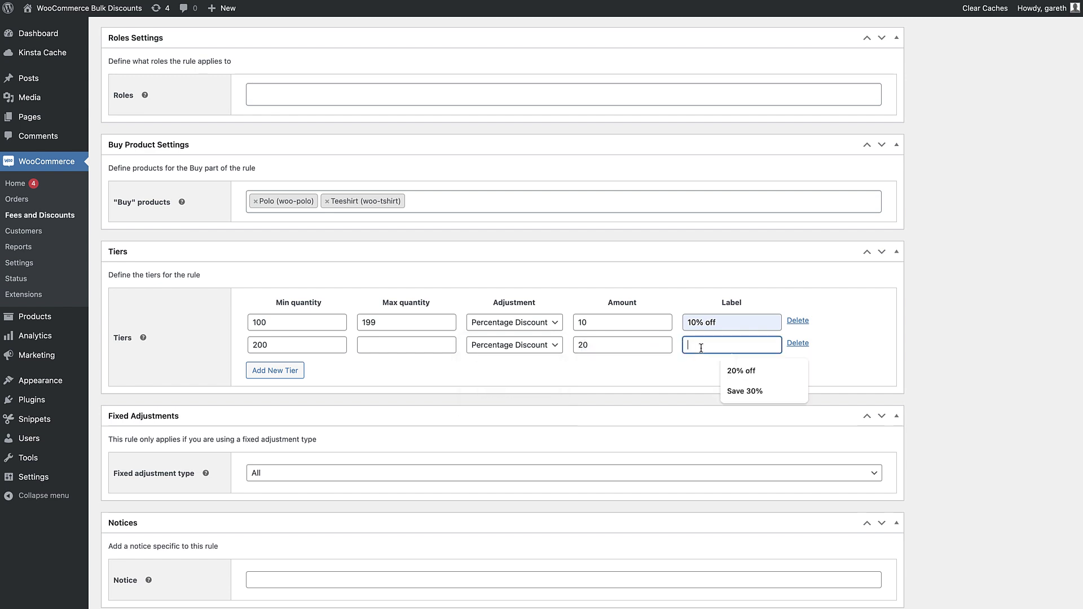
left_click(741, 371)
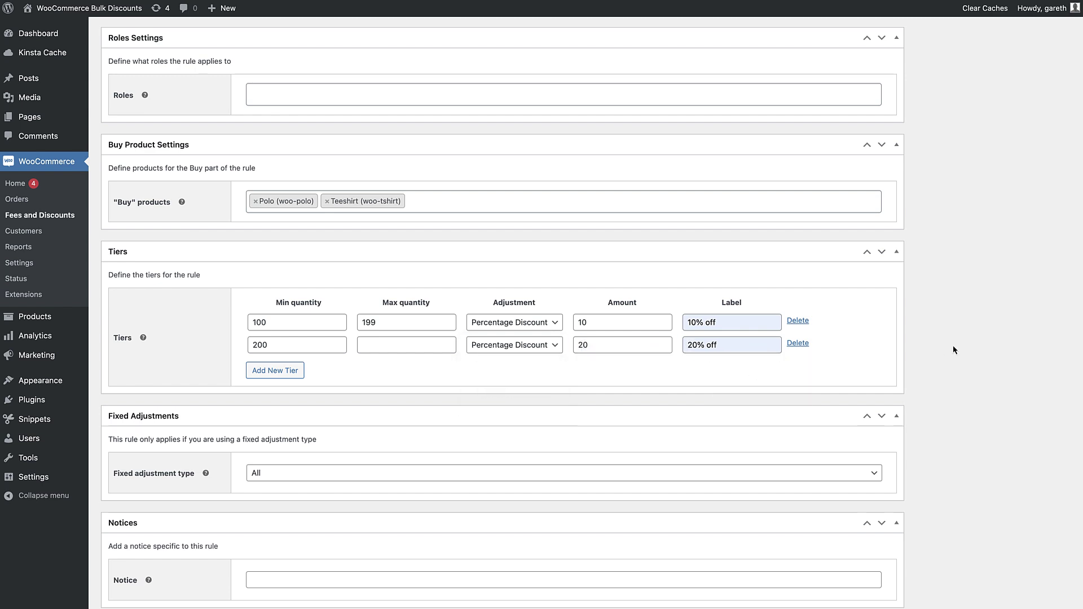
scroll(953, 350, "up", 10)
left_click(979, 170)
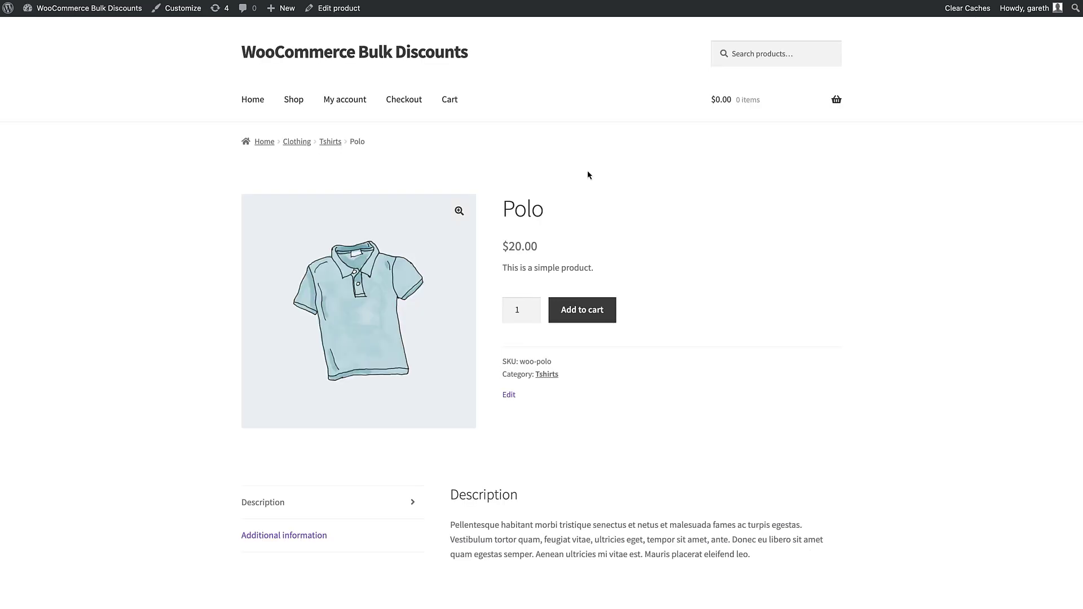
Reload the Polo page and add 100 Polos to the cart at the discounted $18 price
key("ctrl+r")
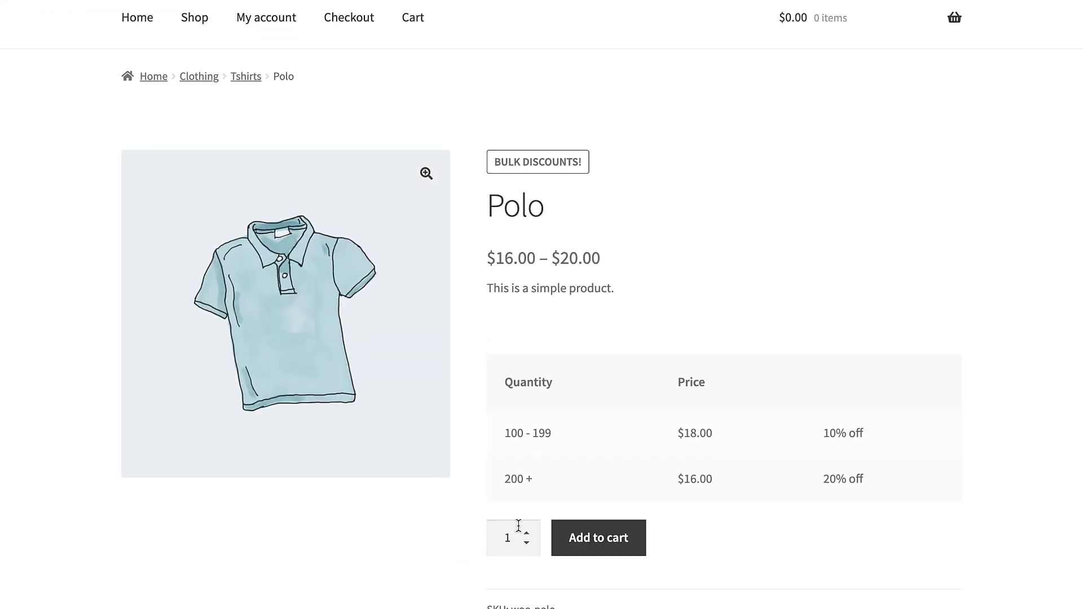
left_click(515, 532)
type("00")
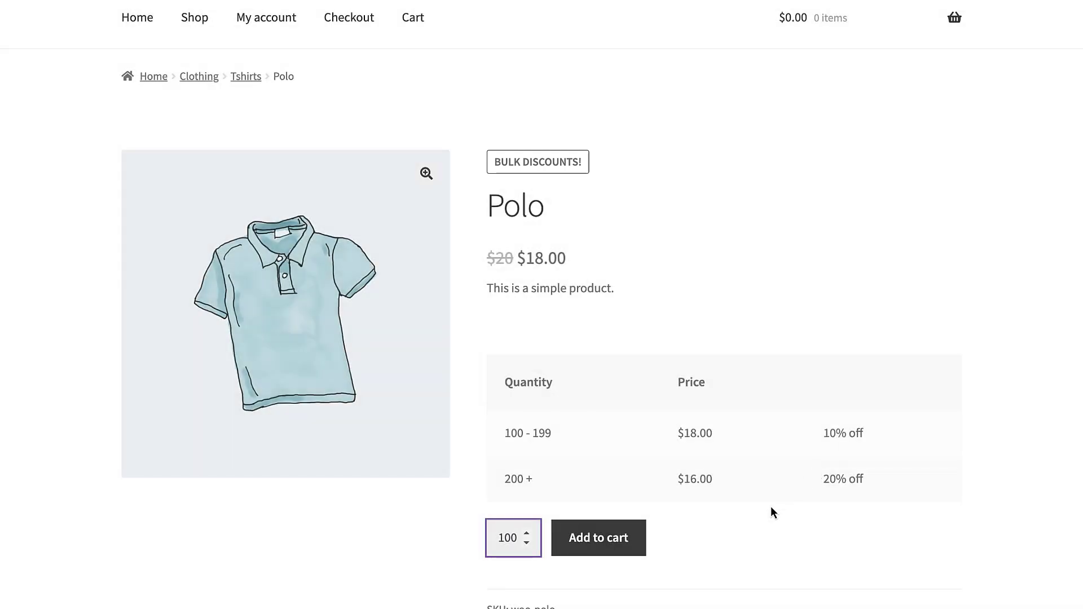
left_click(615, 549)
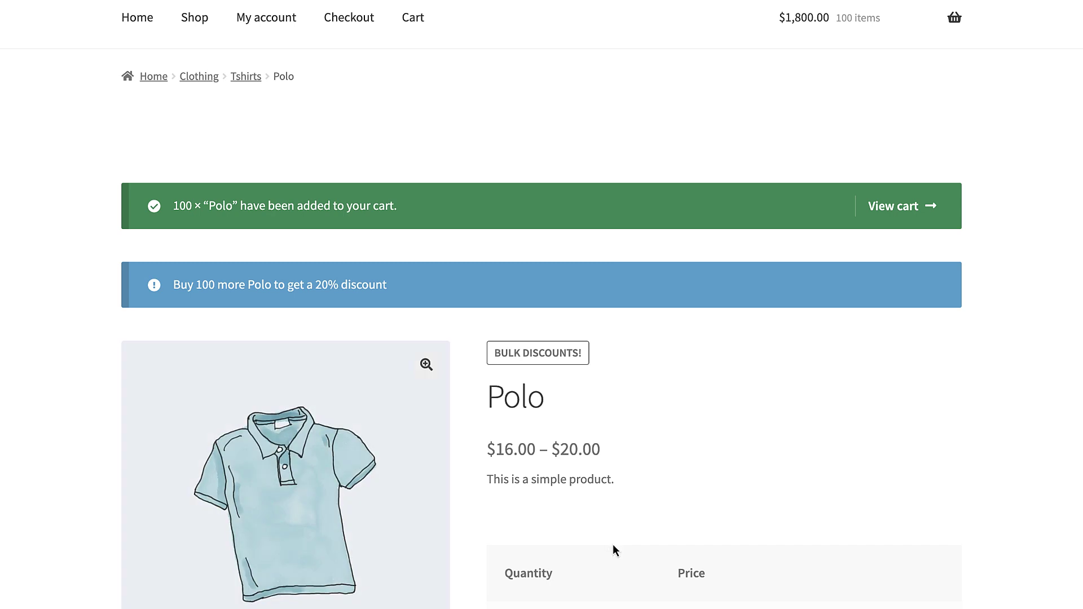
scroll(613, 544, "down", 4)
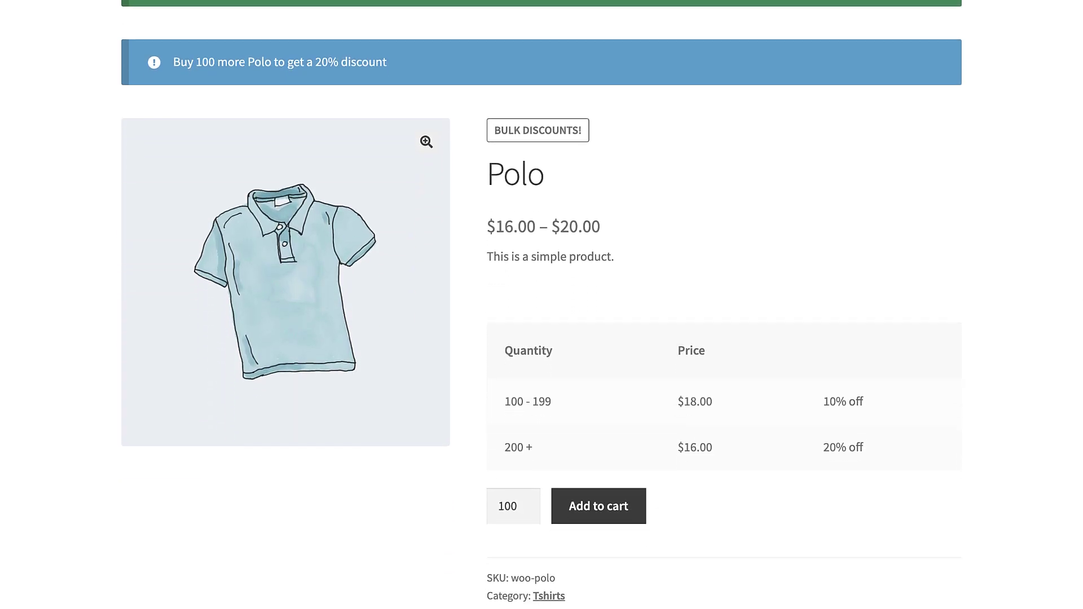
scroll(541, 304, "down", 1)
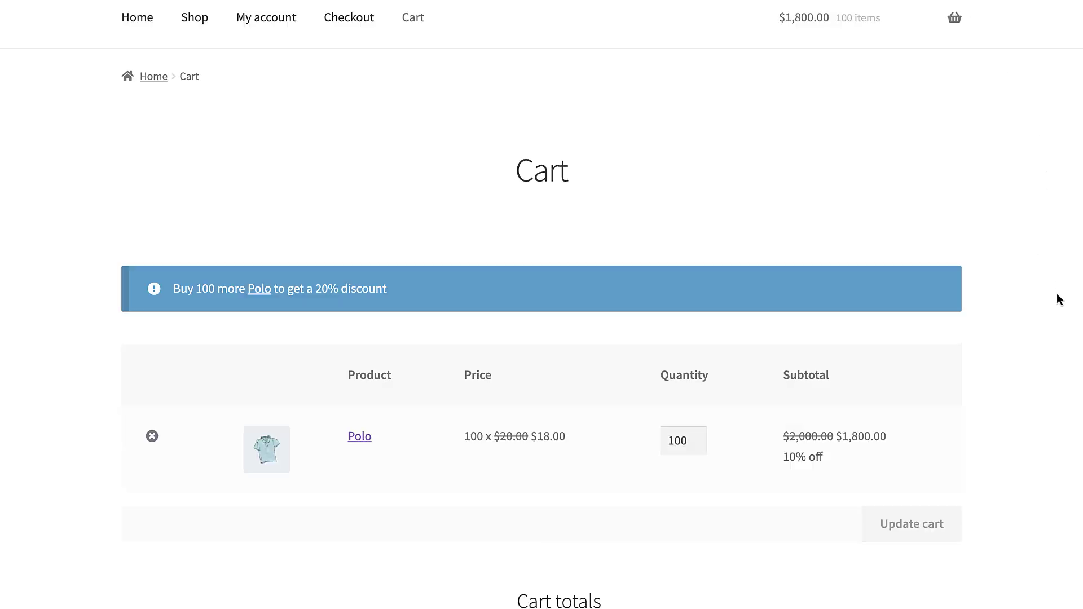
scroll(1058, 299, "down", 4)
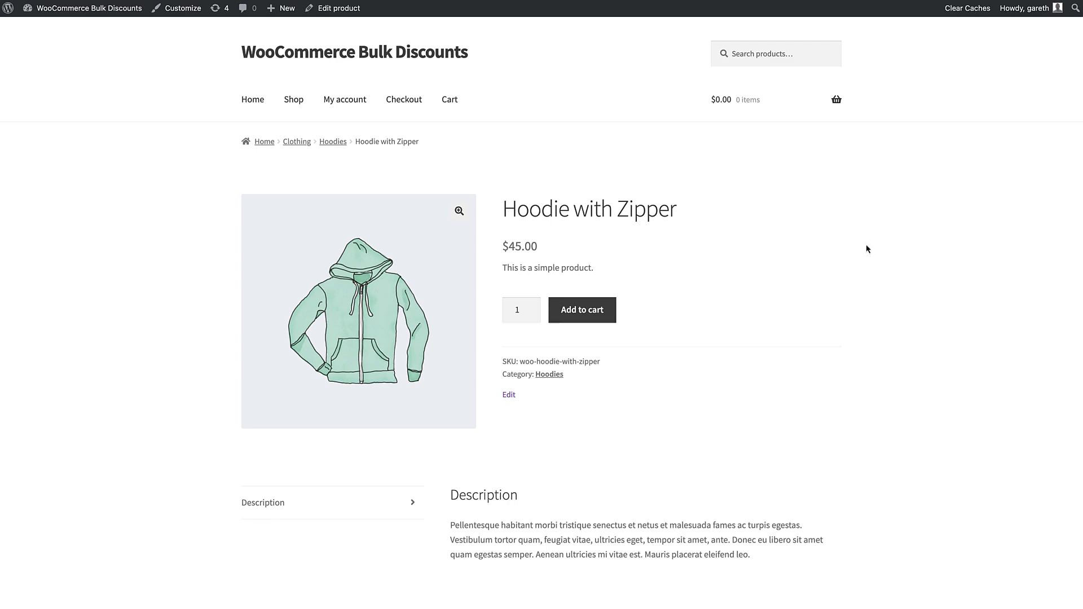
Edit Hoodie with Zipper, set its Discounts Status to Active with label 'Bulk Discounts!'
left_click(325, 11)
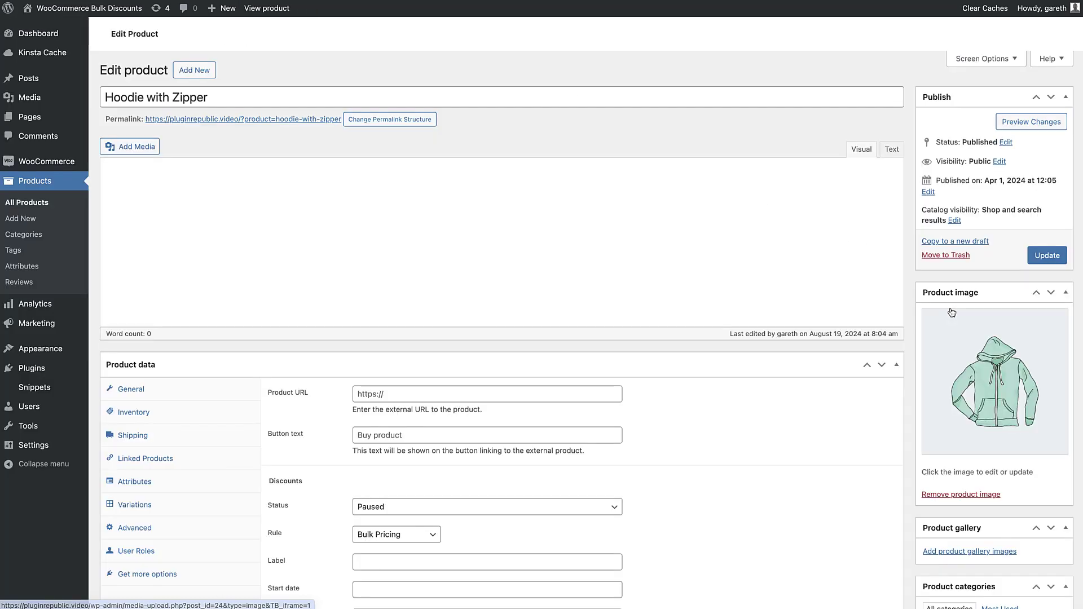
scroll(912, 343, "down", 8)
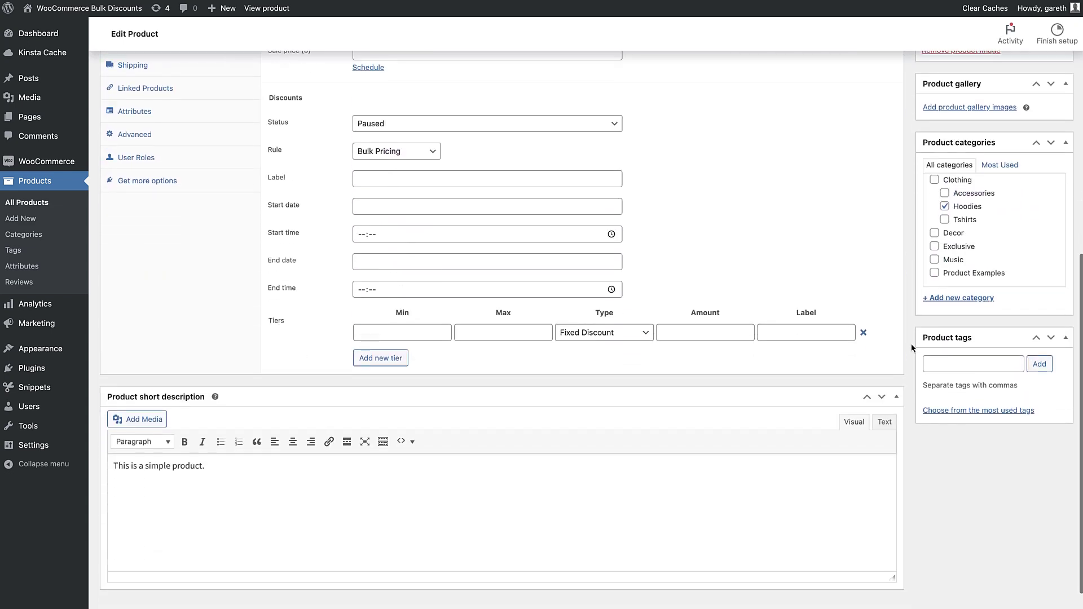
left_click(611, 122)
left_click(611, 110)
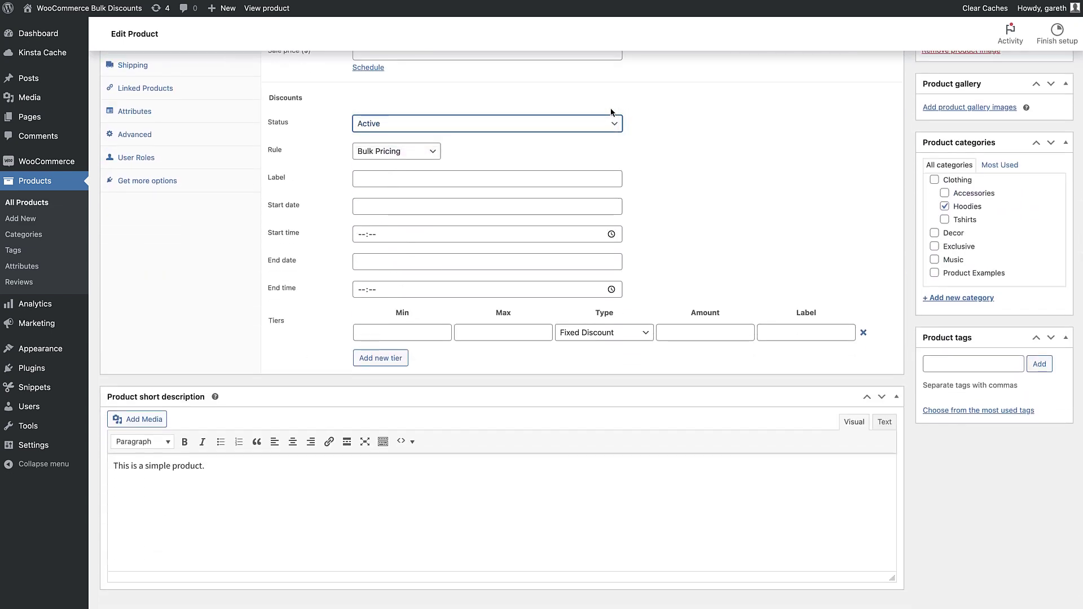
left_click(556, 184)
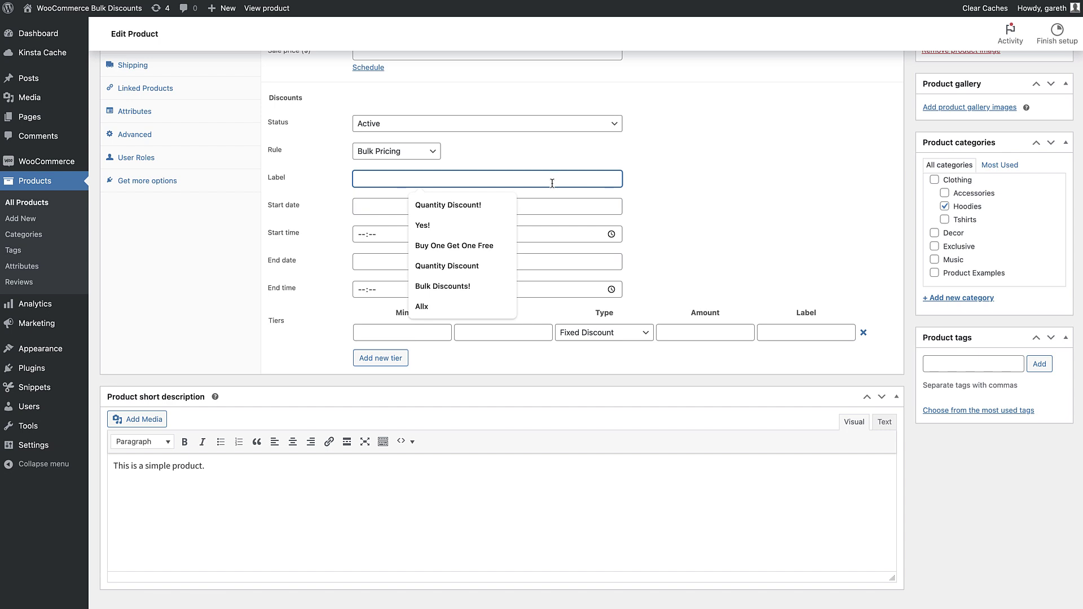
left_click(486, 287)
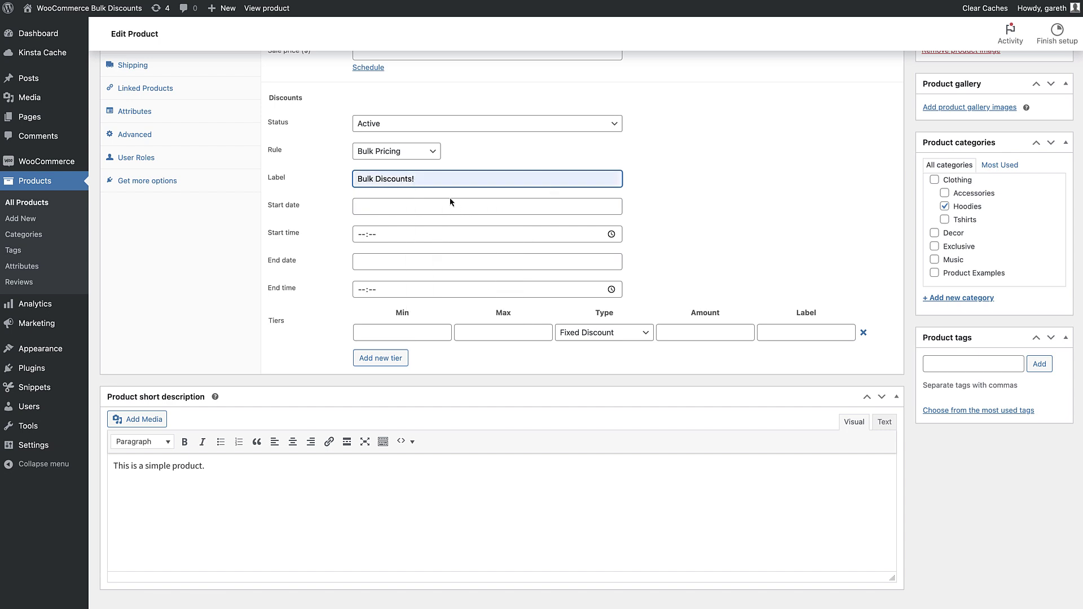
Add a first tier for 50–100 units at 10% Percentage discount labelled '10% off'
left_click(419, 332)
type("50")
key("Tab")
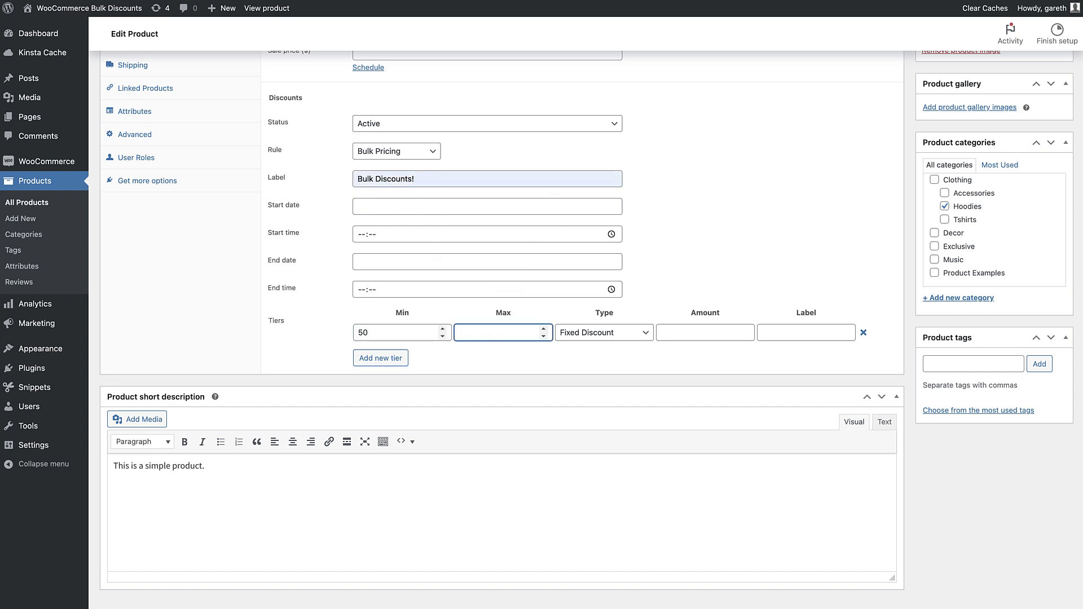
type("100")
left_click(615, 333)
left_click(625, 346)
left_click(699, 334)
type("10")
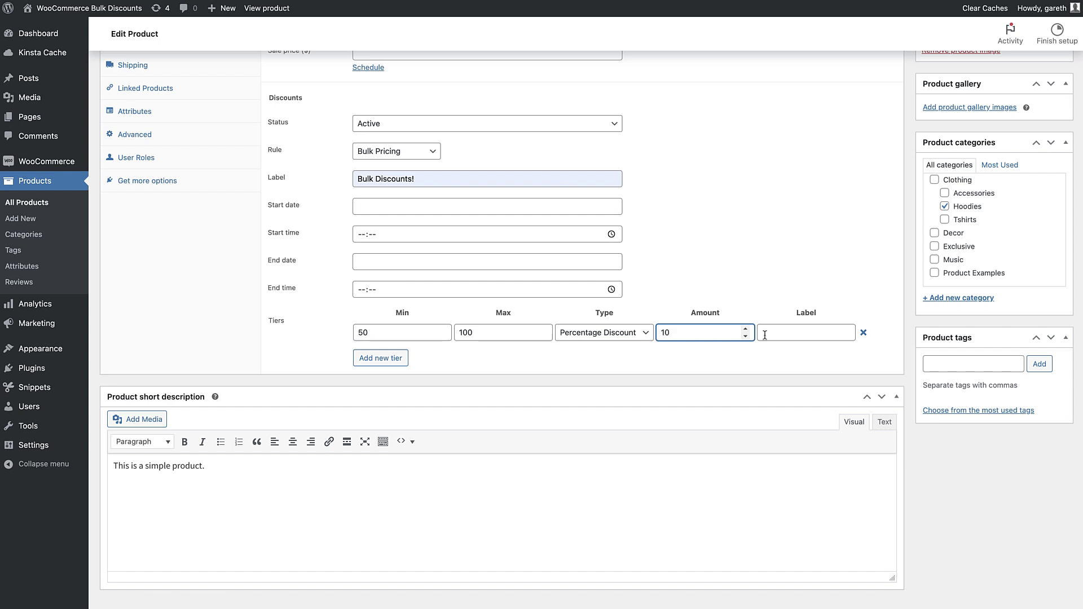
key("Tab")
type("10% off")
Add a second tier for 101+ units at 15% Percentage discount labelled '15% off'
left_click(393, 359)
type("101")
key("Tab")
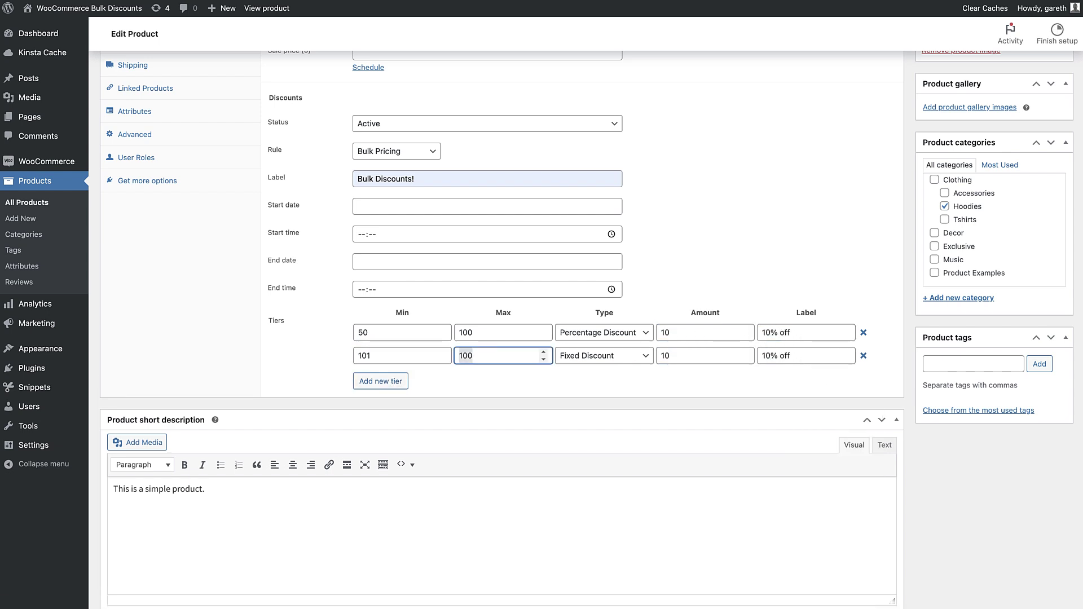
key("BackSpace")
key("Tab")
left_click(634, 369)
double_click(684, 356)
type("15")
key("Tab")
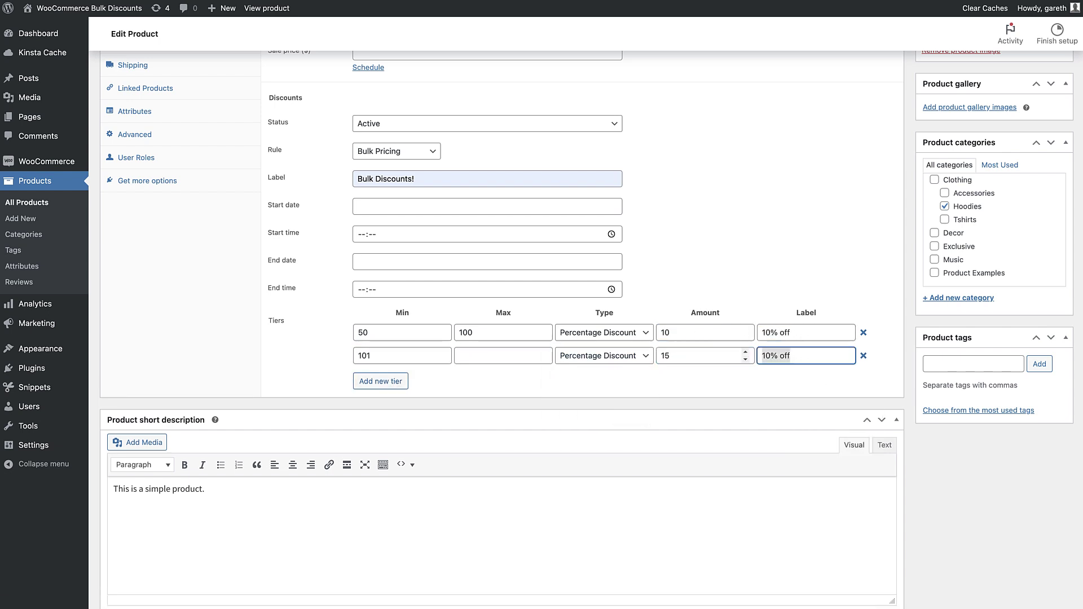
type("15% off")
left_click(909, 297)
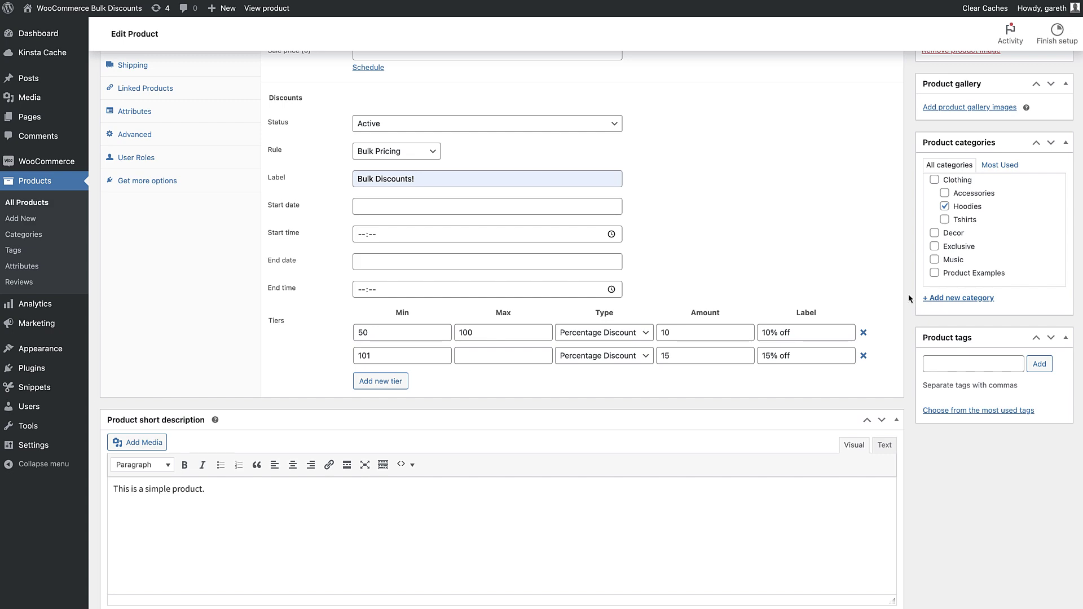
scroll(911, 299, "up", 8)
Update the hoodie, view it on the storefront, and set quantity 100 to see $40.50
left_click(1049, 259)
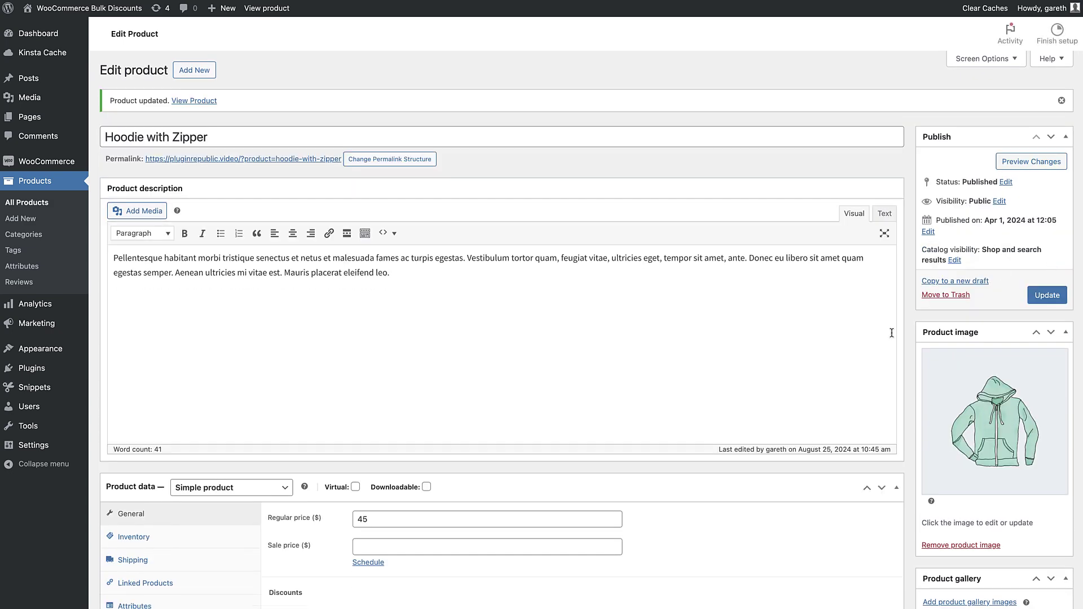
left_click(270, 8)
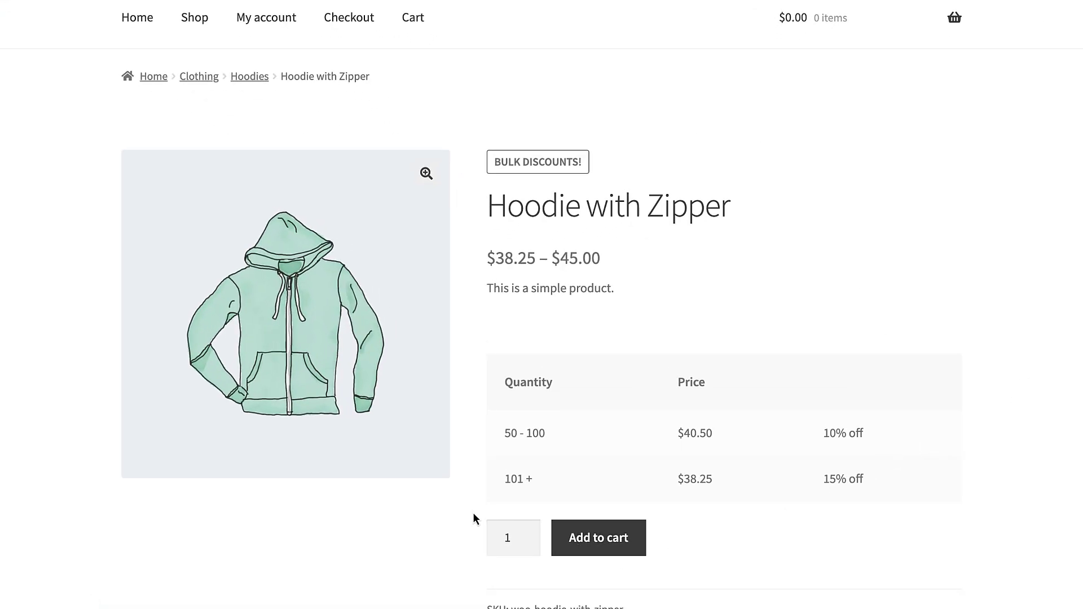
left_click(513, 538)
type("00")
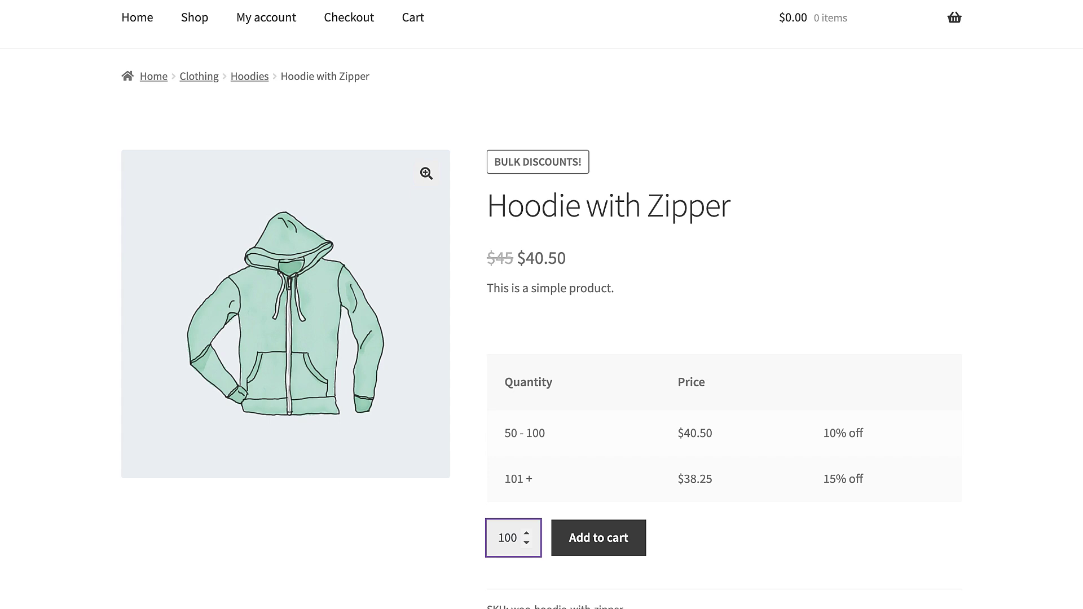